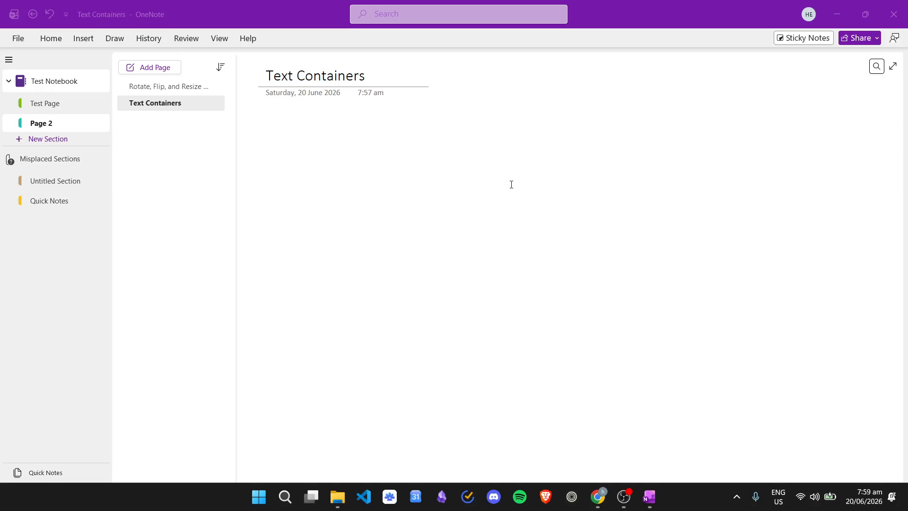
Check in the display options that showing note containers on pages is enabled, and confirm the settings.
{"action": "left_click", "coordinate": [21, 37]}
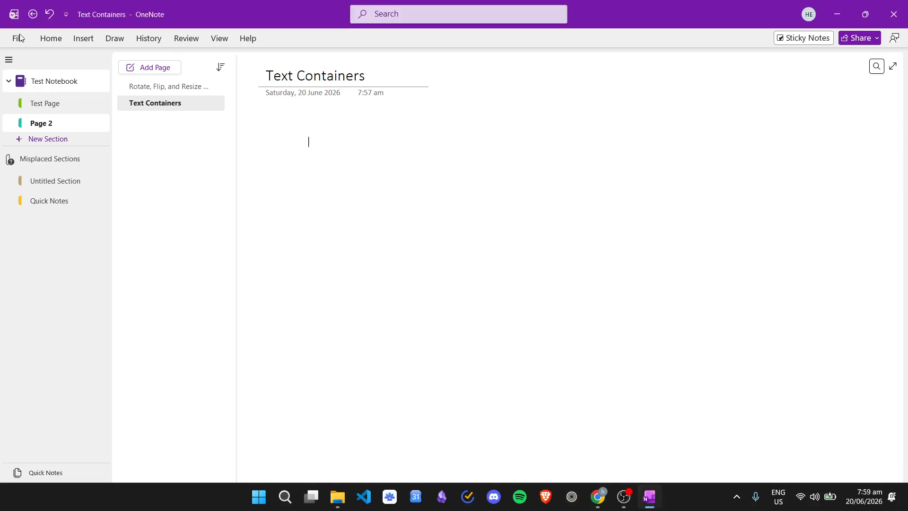
{"action": "left_click", "coordinate": [19, 38]}
{"action": "left_click", "coordinate": [74, 461]}
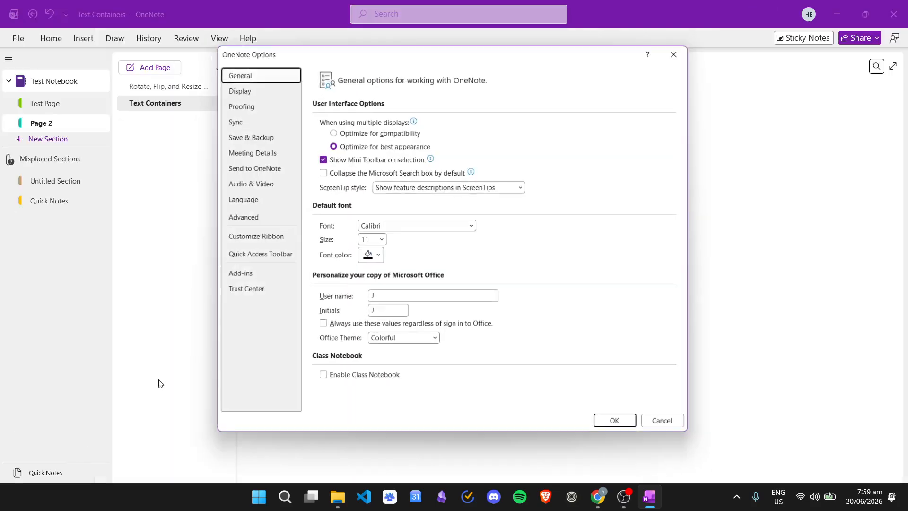
{"action": "left_click", "coordinate": [230, 86]}
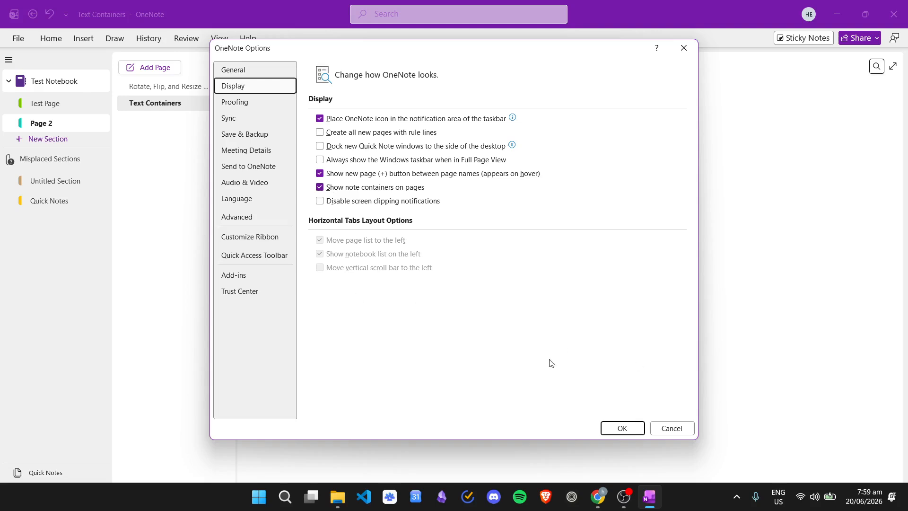
{"action": "left_click", "coordinate": [615, 428]}
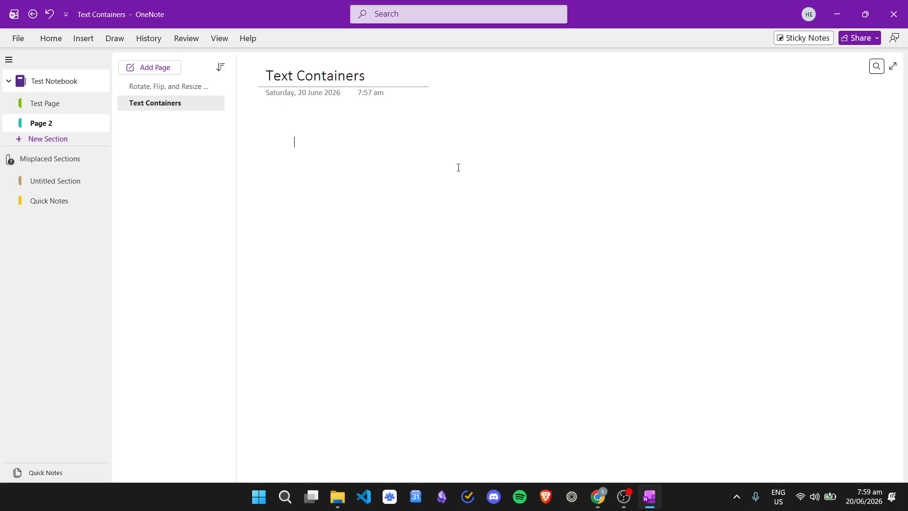
Create a text container below the page title reading "This is my 1st text container".
{"action": "type", "text": "This is"}
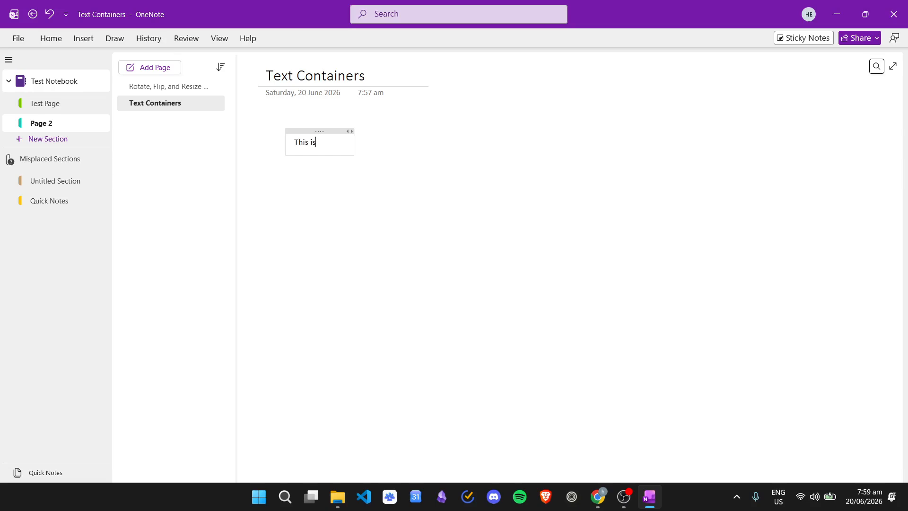
{"action": "type", "text": " my 1st text container"}
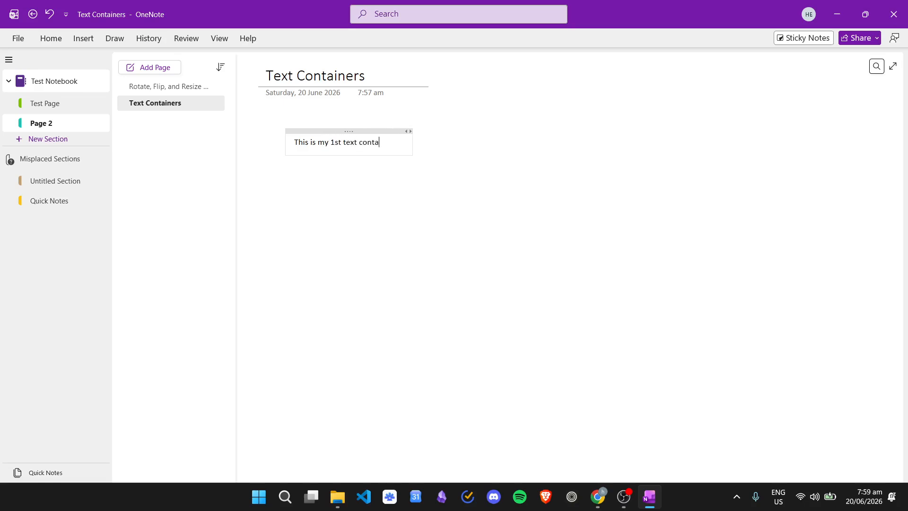
{"action": "left_click", "coordinate": [440, 178]}
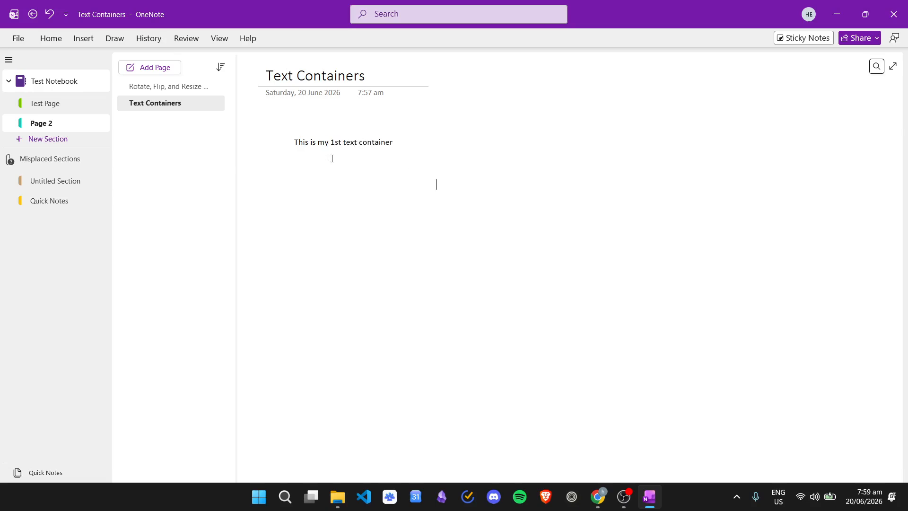
Move the first text container far across to the right side of the page and bring it back below the title.
{"action": "left_click_drag", "start_coordinate": [348, 130], "coordinate": [850, 124]}
{"action": "left_click_drag", "start_coordinate": [749, 478], "coordinate": [838, 245]}
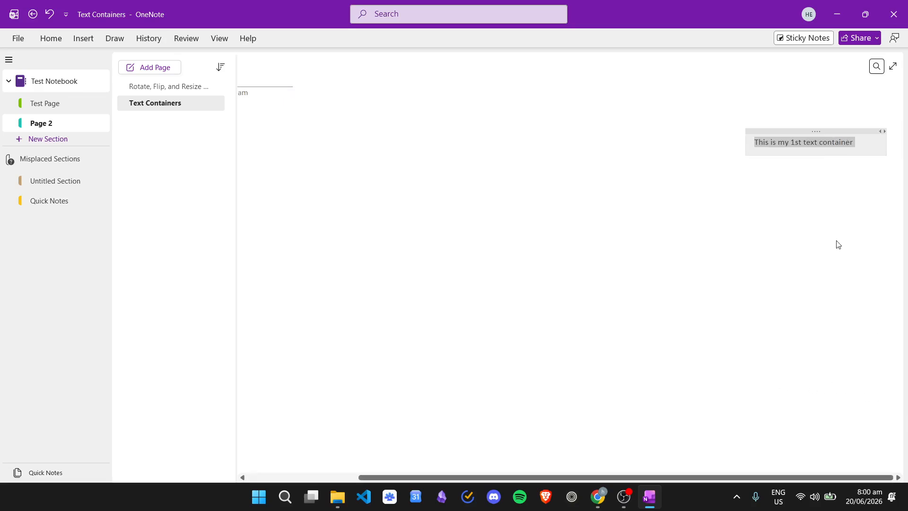
{"action": "left_click_drag", "start_coordinate": [817, 131], "coordinate": [347, 159]}
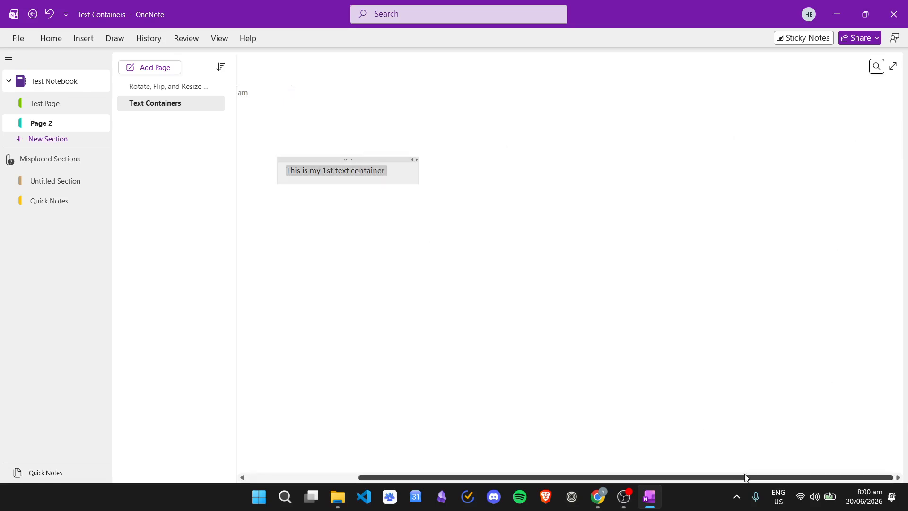
{"action": "left_click_drag", "start_coordinate": [485, 159], "coordinate": [348, 147]}
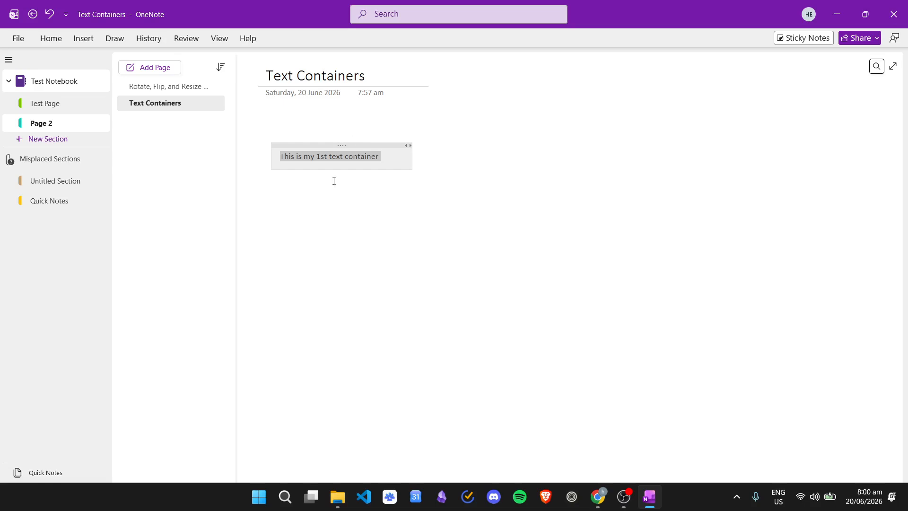
Add a new page to the section and copy the whole first text container from the Text Containers page.
{"action": "left_click", "coordinate": [163, 68]}
{"action": "left_click", "coordinate": [158, 104]}
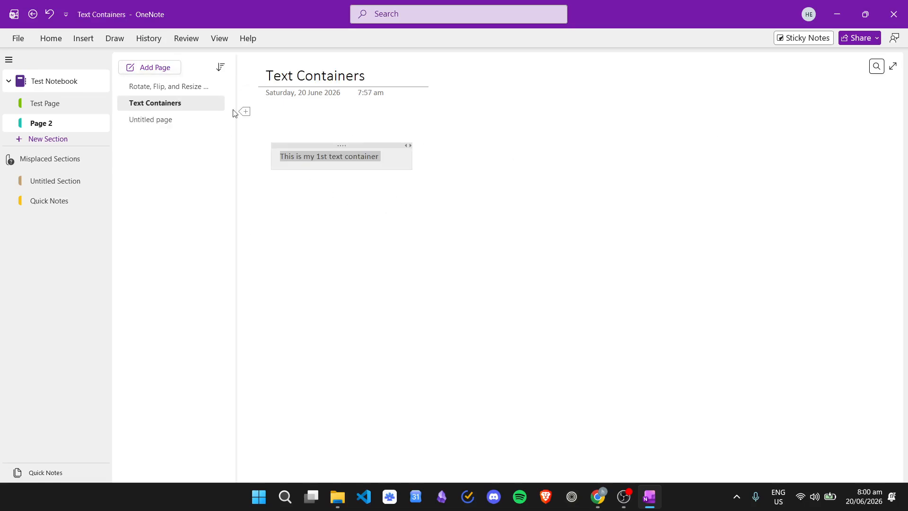
{"action": "right_click", "coordinate": [345, 144]}
{"action": "left_click", "coordinate": [364, 173]}
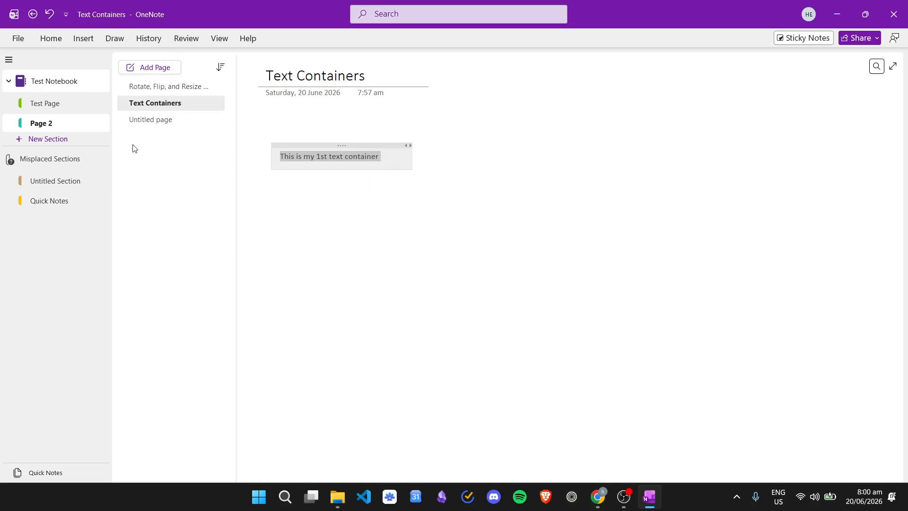
Paste the copied container onto the untitled page with its source formatting and move it slightly down and to the right.
{"action": "left_click", "coordinate": [176, 120]}
{"action": "right_click", "coordinate": [303, 142]}
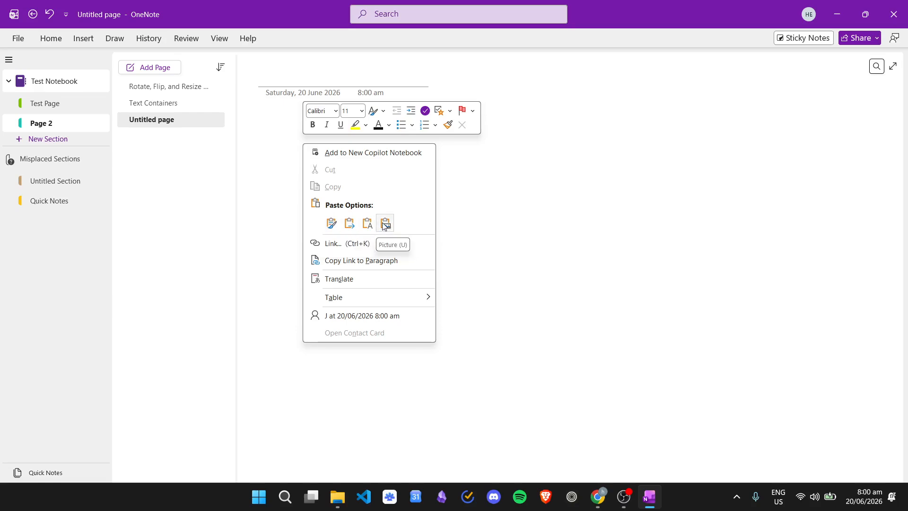
{"action": "left_click", "coordinate": [332, 223]}
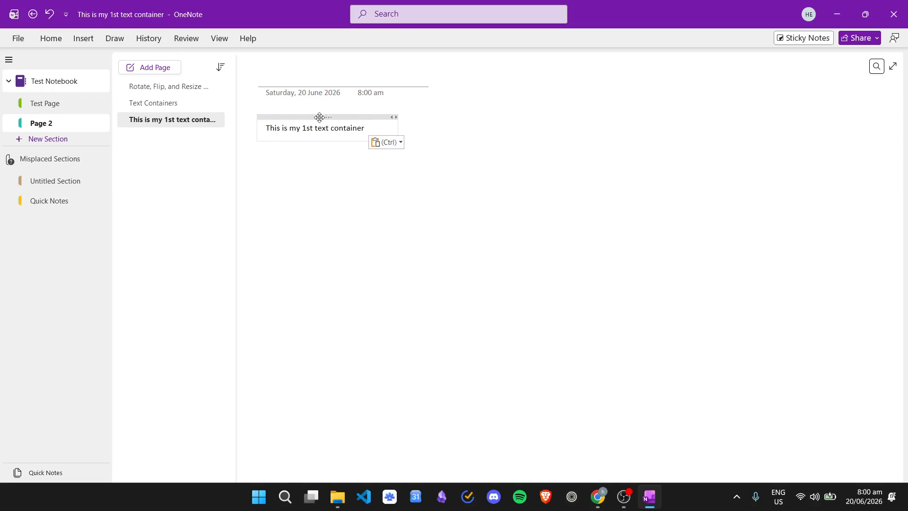
{"action": "left_click_drag", "start_coordinate": [321, 116], "coordinate": [350, 142]}
On the Text Containers page, create another container below and right of the first, reading "This is my 2nd text container".
{"action": "left_click", "coordinate": [184, 103]}
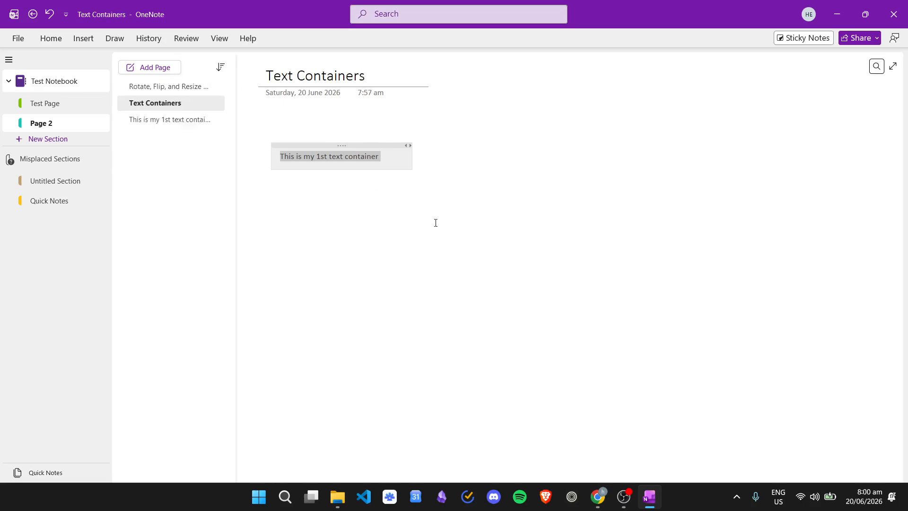
{"action": "left_click", "coordinate": [510, 229]}
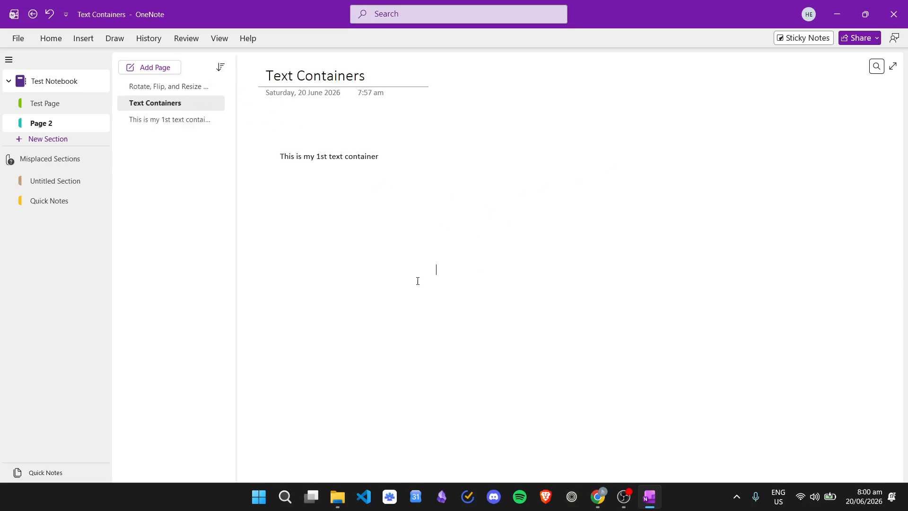
{"action": "left_click", "coordinate": [326, 235]}
{"action": "left_click", "coordinate": [407, 368]}
{"action": "left_click", "coordinate": [494, 254]}
{"action": "type", "text": "This is"}
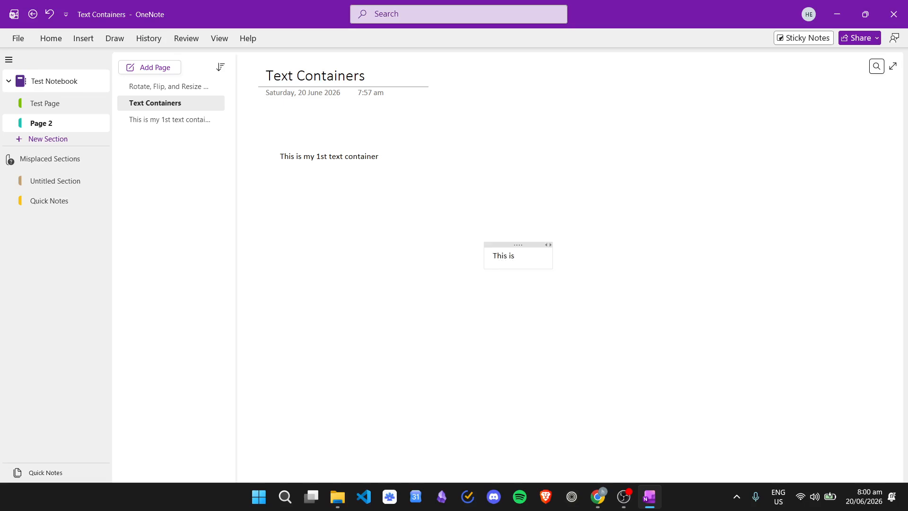
{"action": "type", "text": " my 2nd text"}
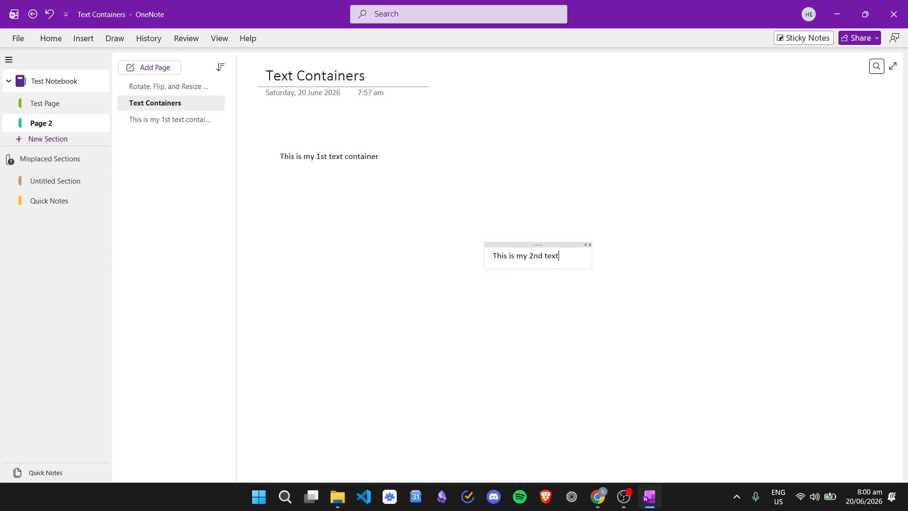
{"action": "type", "text": " container"}
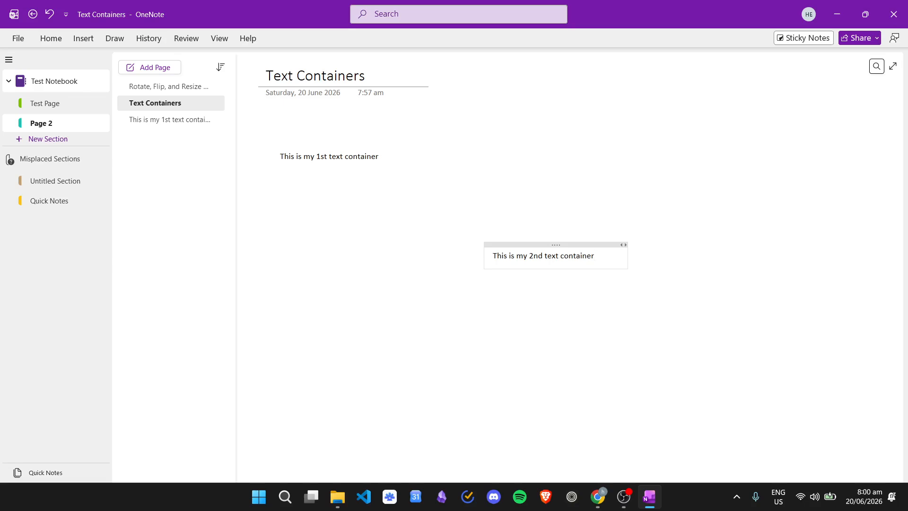
Add three separate lines reading "Asdf" beneath the text in the second container, followed by an empty line.
{"action": "key", "text": "Return"}
{"action": "type", "text": "asdf"}
{"action": "key", "text": "Return"}
{"action": "type", "text": "asdf"}
{"action": "key", "text": "Return"}
{"action": "type", "text": "asdf"}
{"action": "key", "text": "Return"}
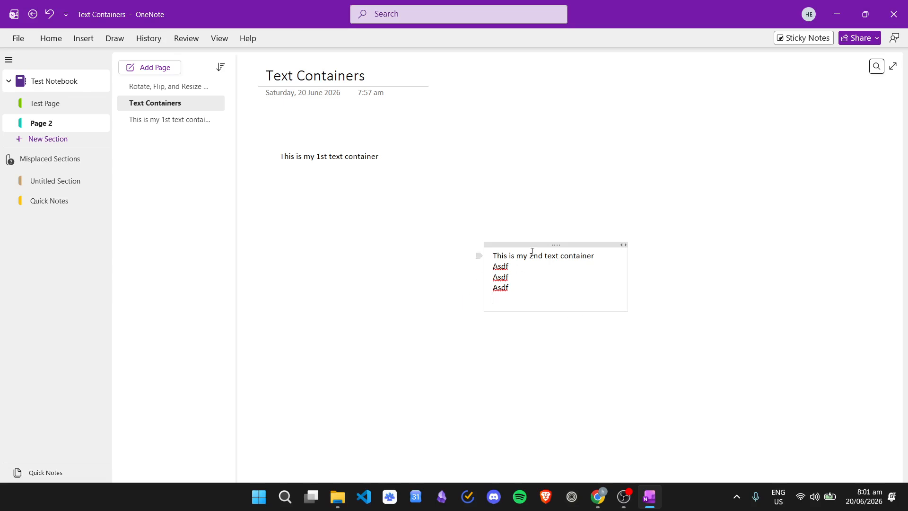
Format all text in the second container with the Agency FB font at size 20.
{"action": "left_click", "coordinate": [556, 244]}
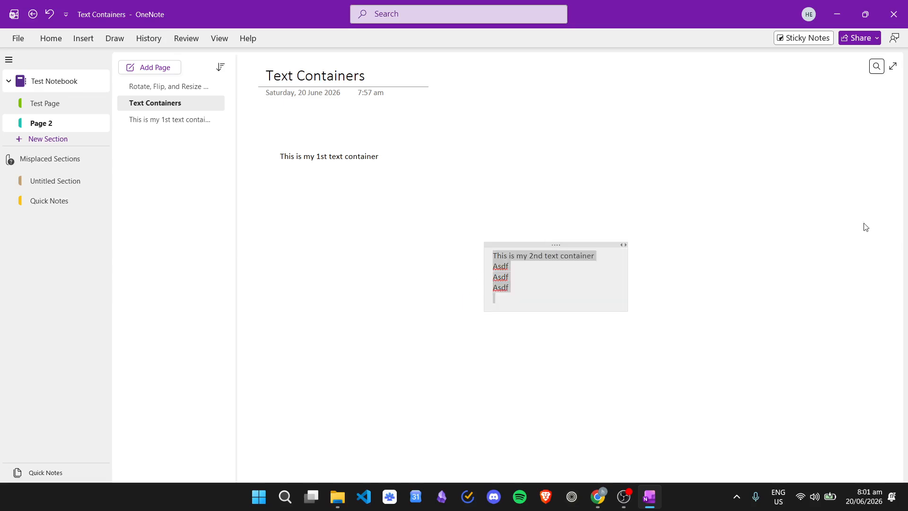
{"action": "left_click", "coordinate": [563, 243]}
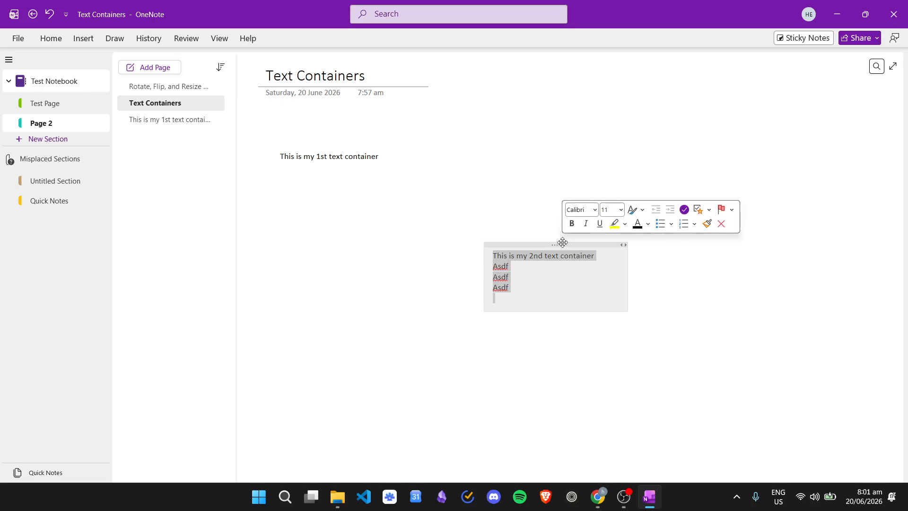
{"action": "left_click", "coordinate": [596, 210]}
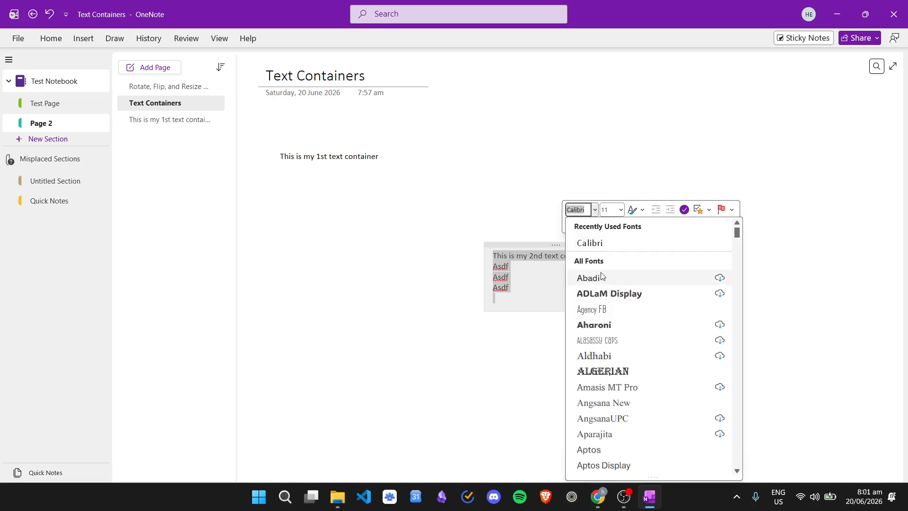
{"action": "scroll", "coordinate": [617, 279], "scroll_direction": "down", "scroll_amount": 1}
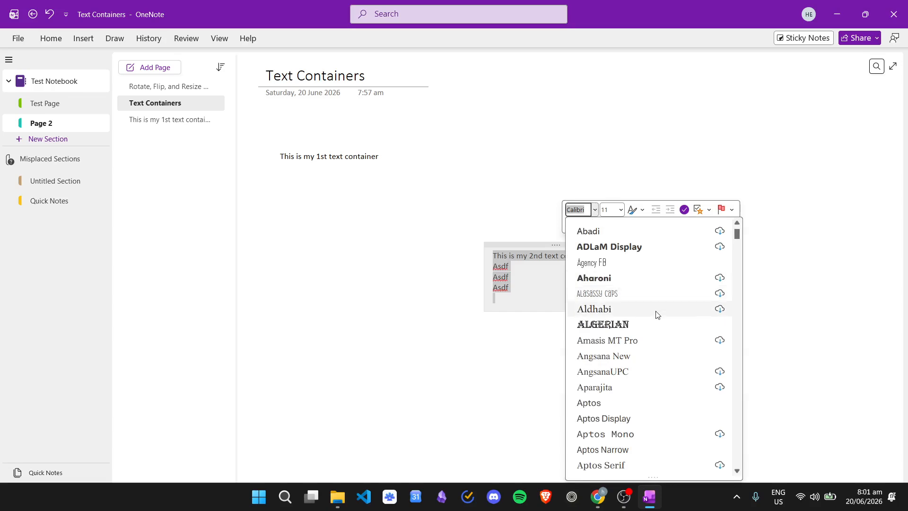
{"action": "left_click", "coordinate": [613, 263]}
{"action": "left_click", "coordinate": [596, 210]}
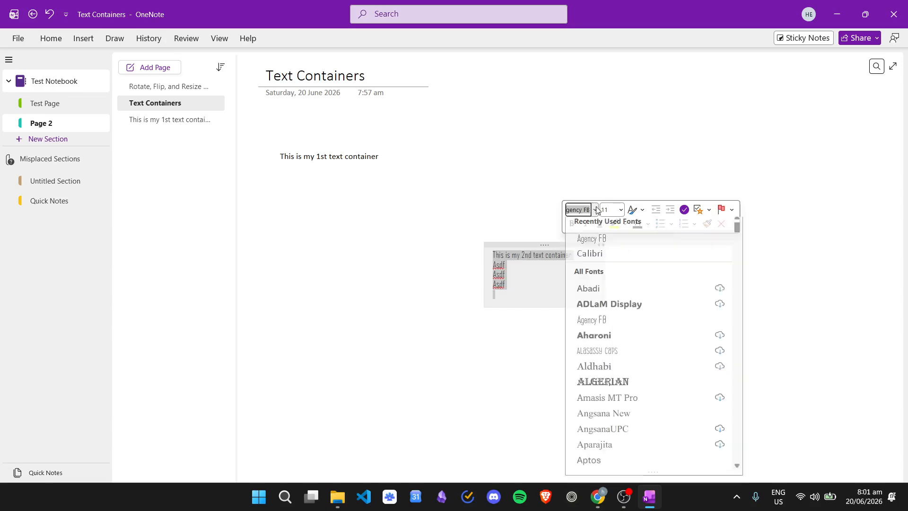
{"action": "left_click", "coordinate": [596, 210]}
{"action": "left_click", "coordinate": [621, 210]}
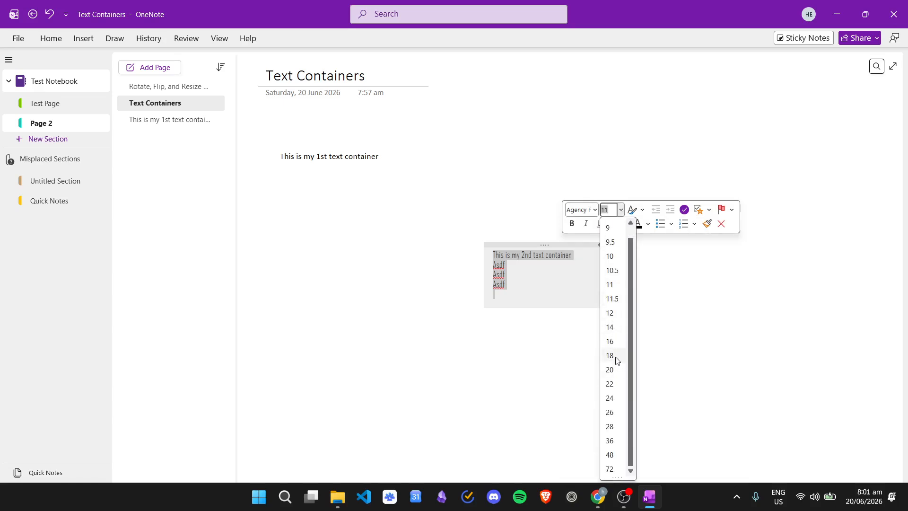
{"action": "left_click", "coordinate": [618, 369]}
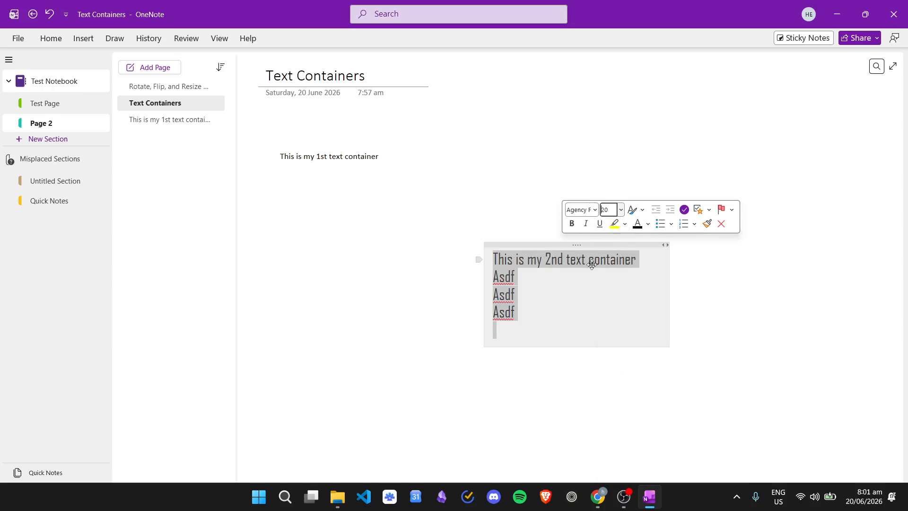
{"action": "left_click", "coordinate": [588, 293]}
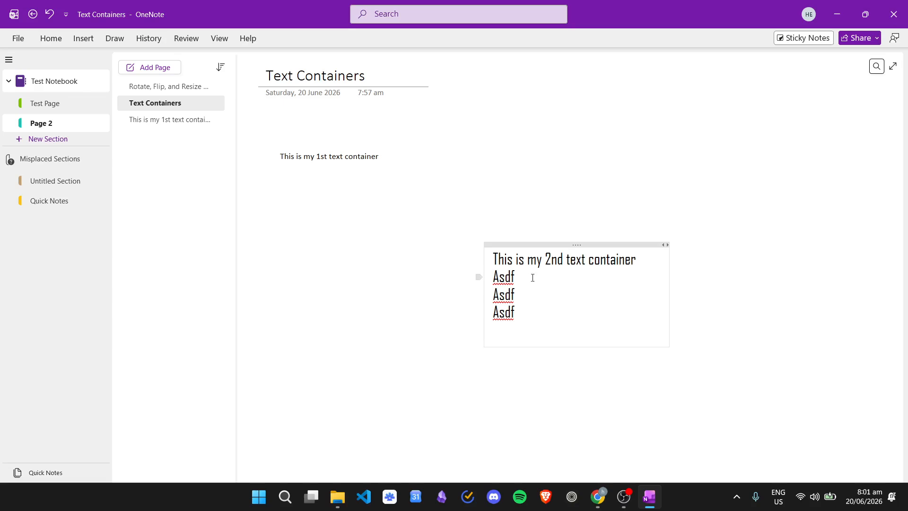
Move the second container left so it sits below the first one, and make its first line bold.
{"action": "left_click_drag", "start_coordinate": [549, 245], "coordinate": [381, 245]}
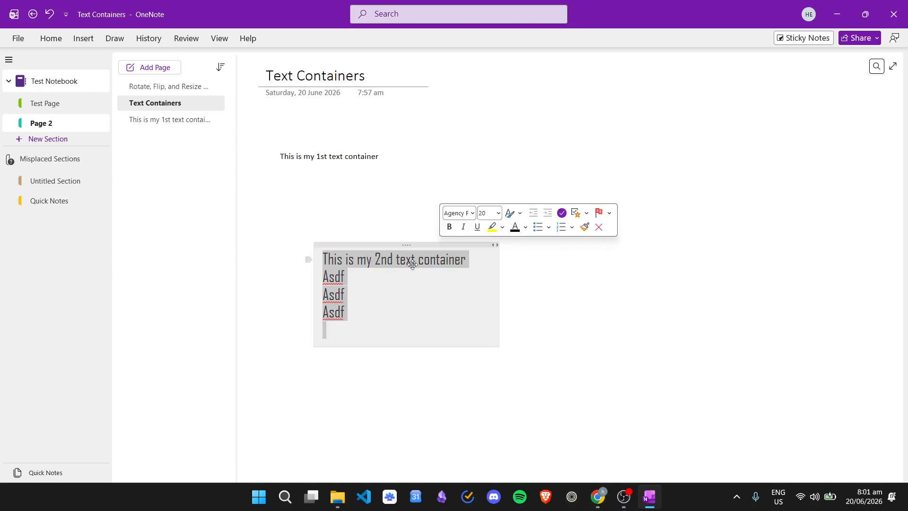
{"action": "left_click", "coordinate": [453, 261]}
{"action": "left_click_drag", "start_coordinate": [467, 258], "coordinate": [317, 260]}
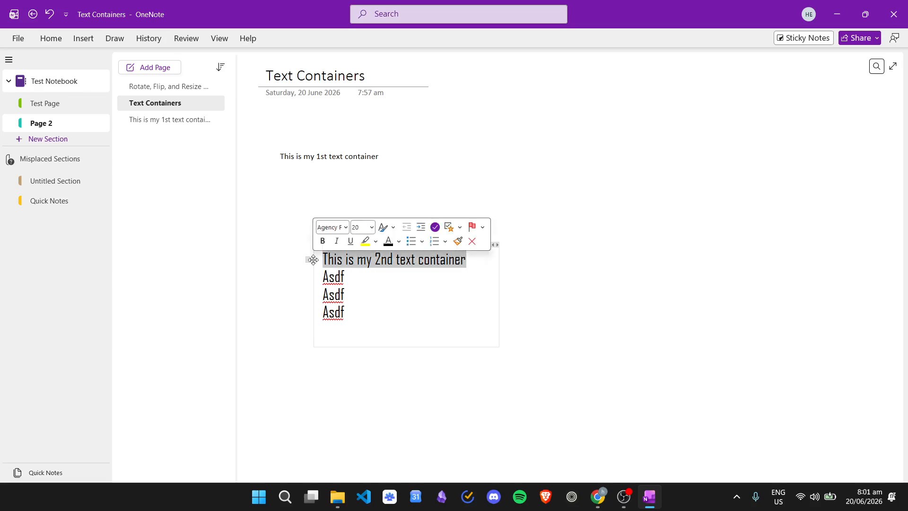
{"action": "left_click", "coordinate": [323, 241]}
Italicize the first "Asdf" line in the second container.
{"action": "left_click_drag", "start_coordinate": [360, 279], "coordinate": [321, 278]}
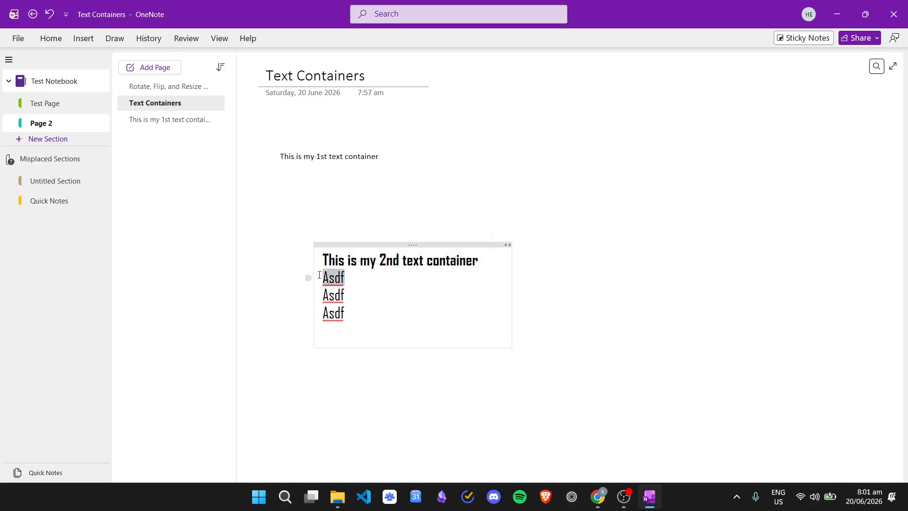
{"action": "left_click", "coordinate": [334, 254]}
{"action": "left_click", "coordinate": [351, 295]}
{"action": "double_click", "coordinate": [350, 294]}
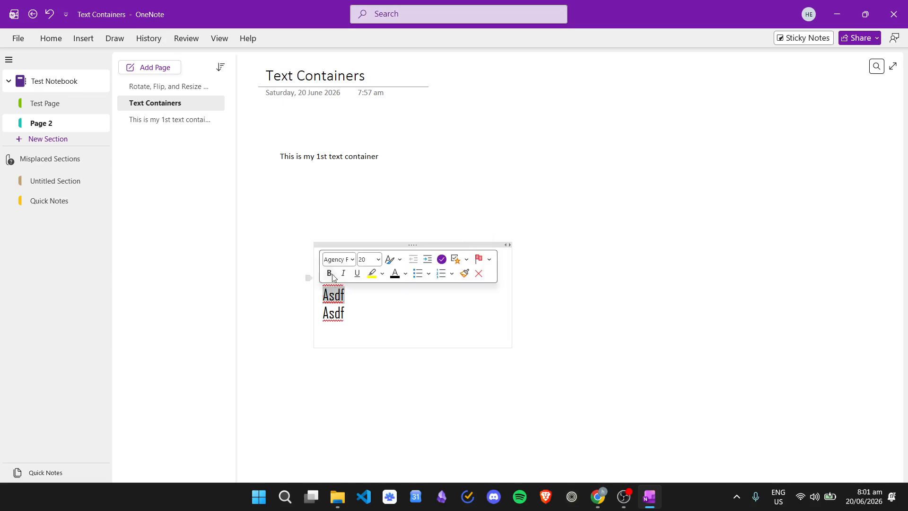
{"action": "left_click", "coordinate": [349, 305]}
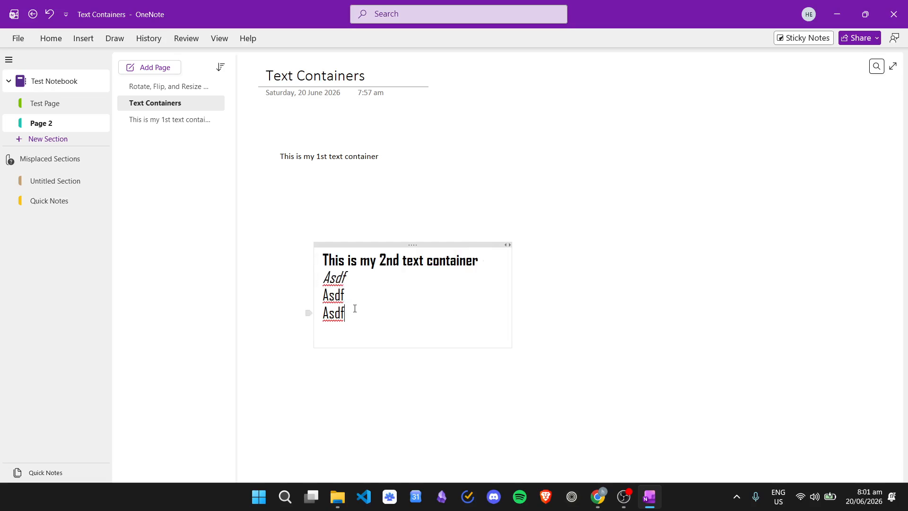
Highlight the last two "Asdf" lines of the second container in yellow.
{"action": "left_click_drag", "start_coordinate": [354, 309], "coordinate": [322, 301]}
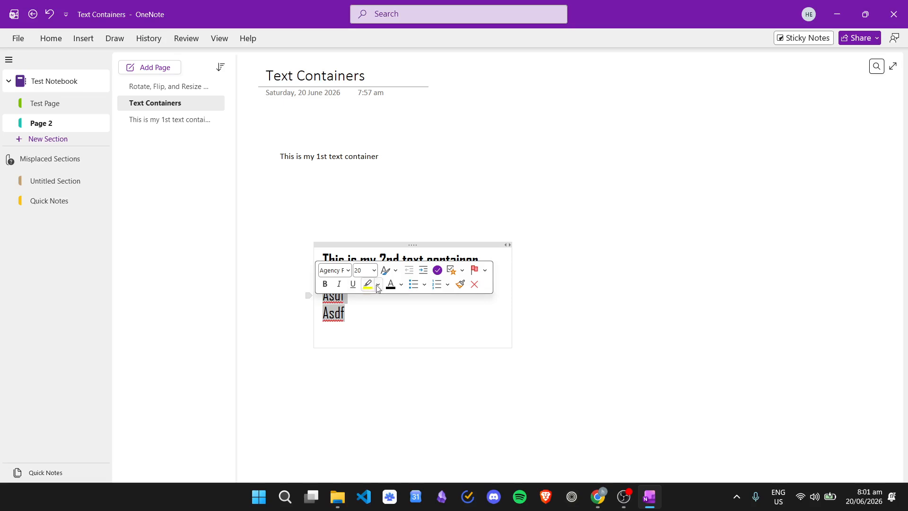
{"action": "left_click", "coordinate": [368, 284]}
{"action": "left_click", "coordinate": [401, 284]}
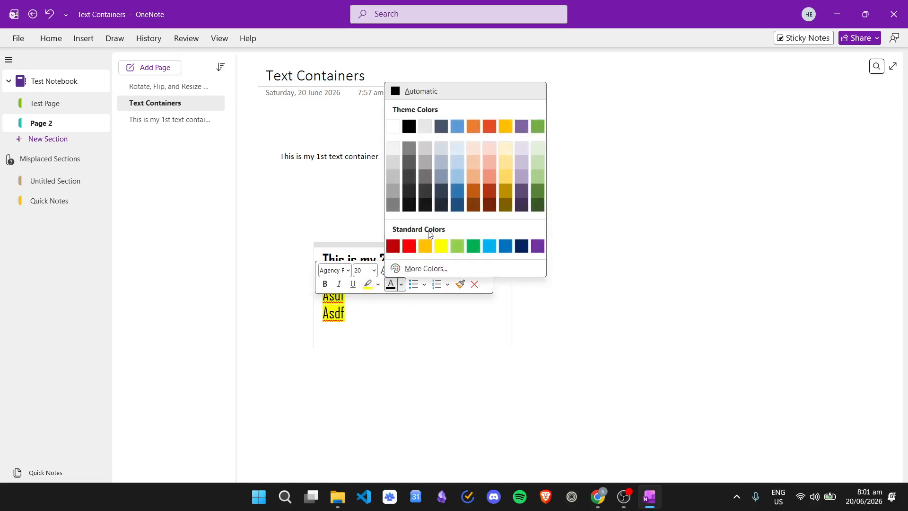
{"action": "key", "text": "Escape"}
Set the font color of the last "Asdf" line in the second container to the standard blue.
{"action": "left_click", "coordinate": [359, 311]}
{"action": "double_click", "coordinate": [359, 311]}
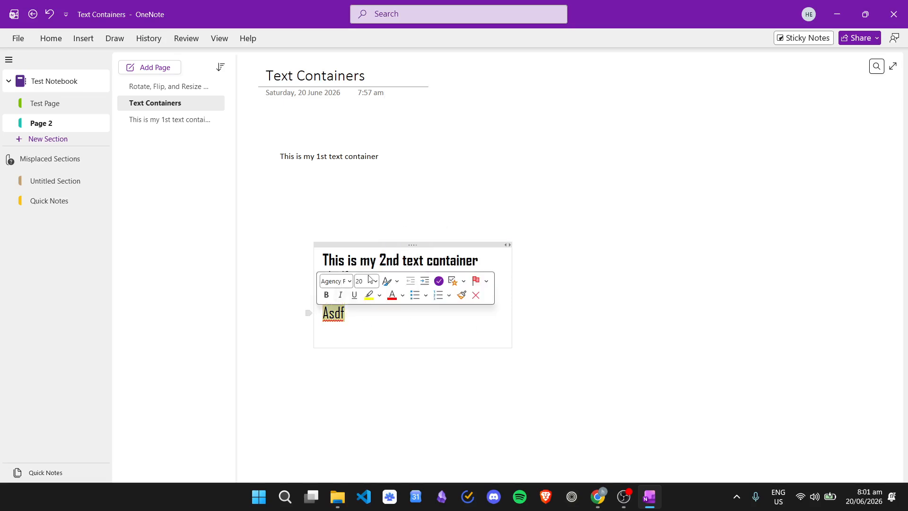
{"action": "left_click", "coordinate": [403, 295]}
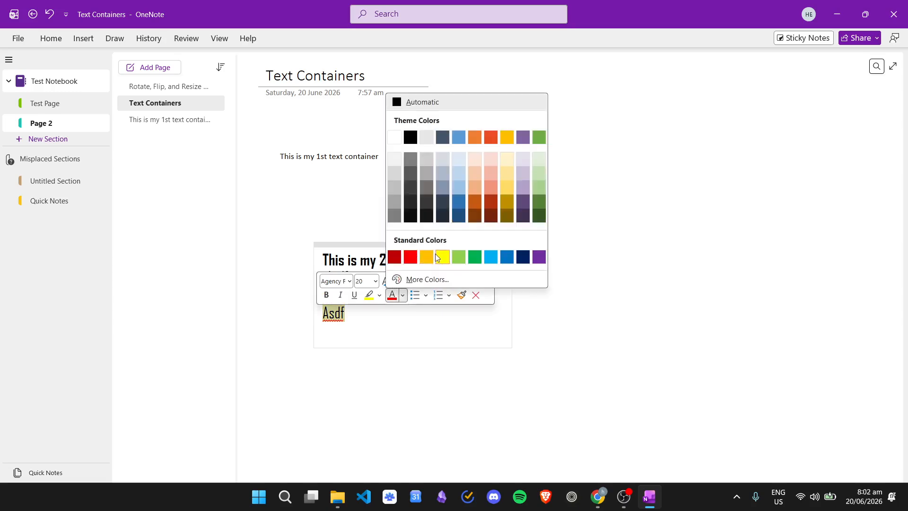
{"action": "left_click", "coordinate": [507, 257]}
{"action": "left_click", "coordinate": [369, 301]}
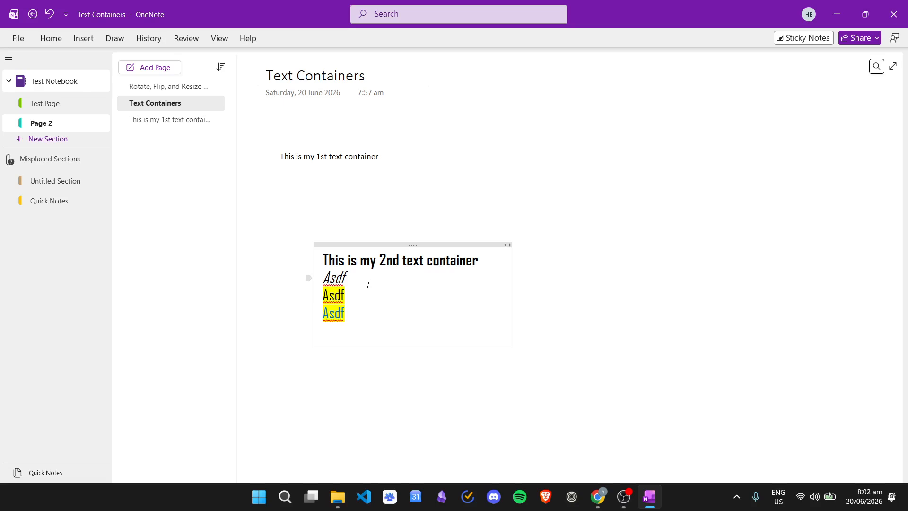
Select the entire second text container, and clear the selection again.
{"action": "left_click_drag", "start_coordinate": [371, 310], "coordinate": [330, 260]}
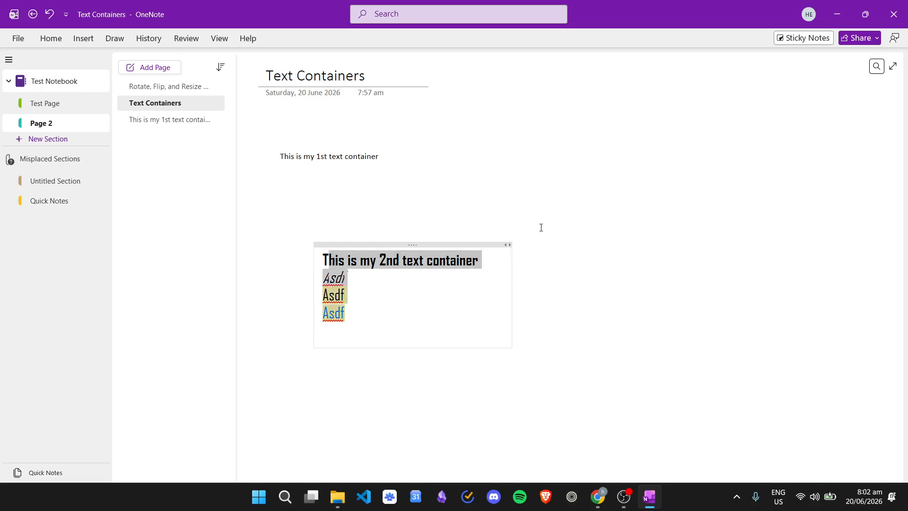
{"action": "left_click", "coordinate": [418, 246]}
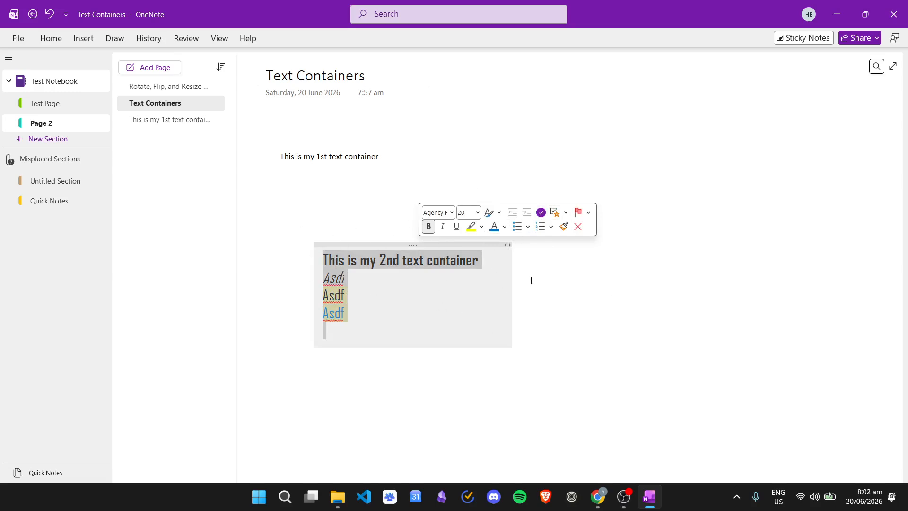
{"action": "left_click", "coordinate": [587, 189]}
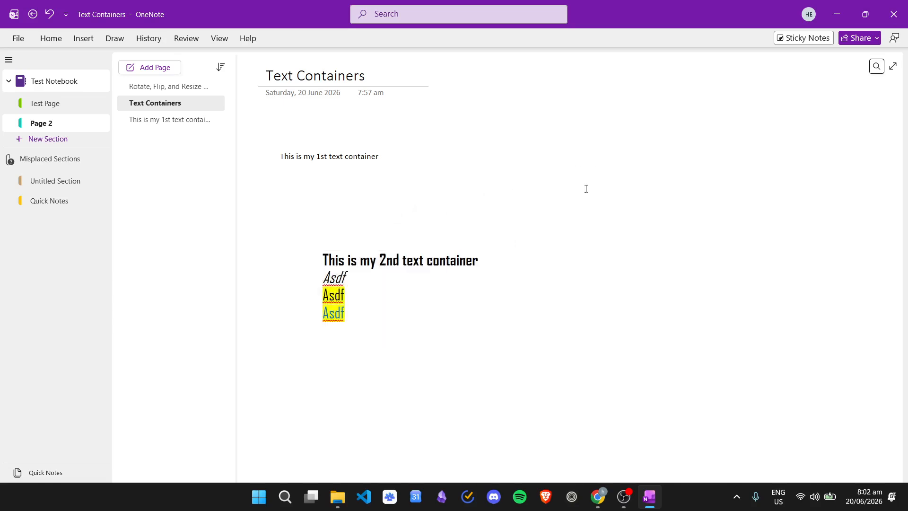
Create a third text container reading "This is my 3rd text container" and move it level with the first container, to its right.
{"action": "left_click", "coordinate": [499, 182]}
{"action": "type", "text": "This is"}
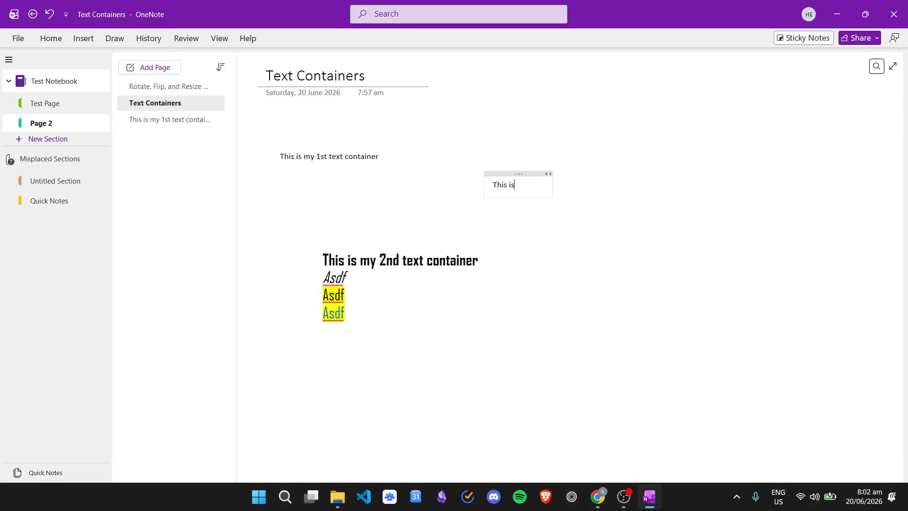
{"action": "type", "text": " my 3rd text co"}
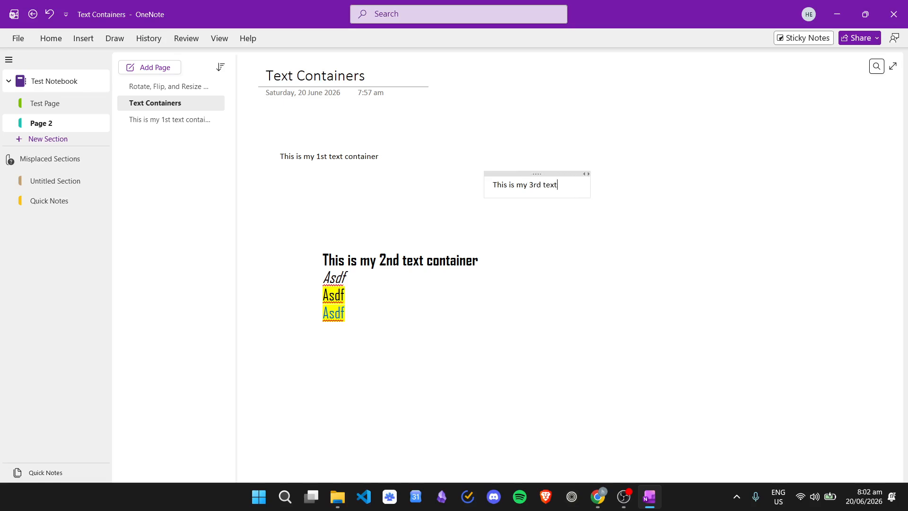
{"action": "type", "text": "ntainer"}
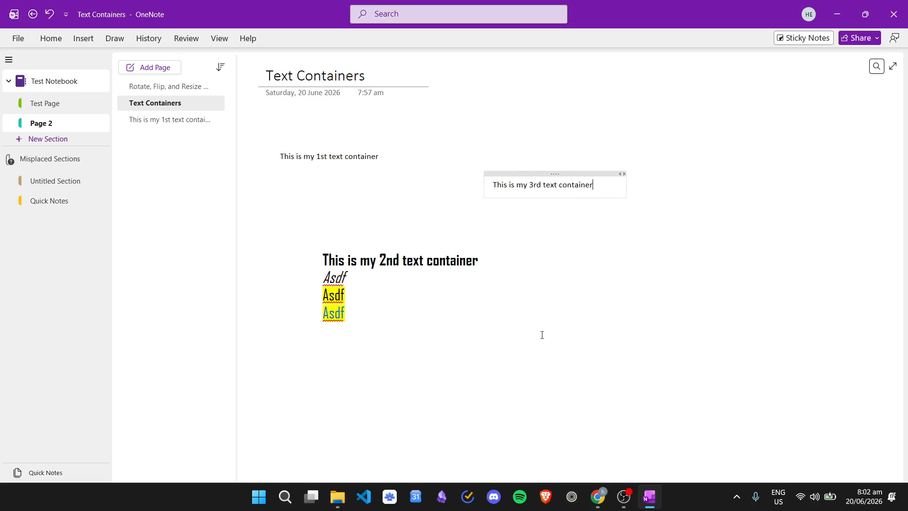
{"action": "left_click_drag", "start_coordinate": [499, 167], "coordinate": [476, 152]}
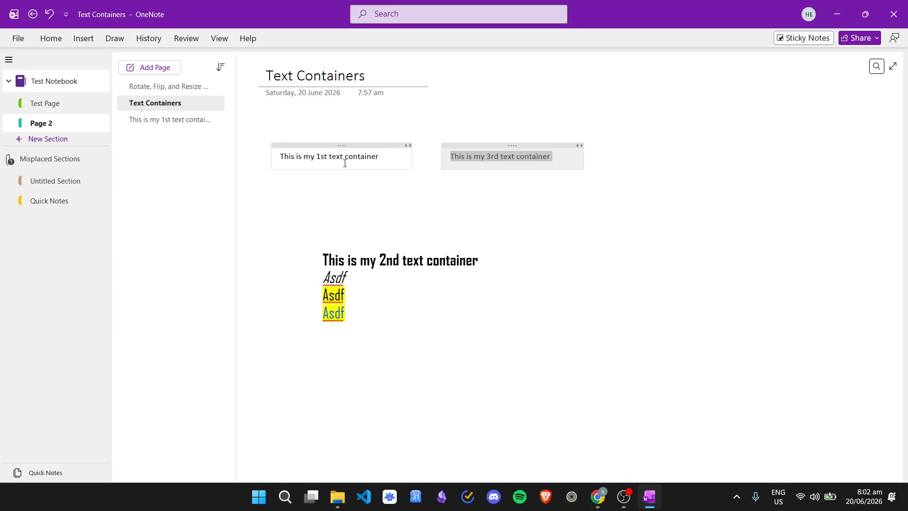
Merge the third container's paragraph into the first container, above its existing line.
{"action": "left_click", "coordinate": [512, 164]}
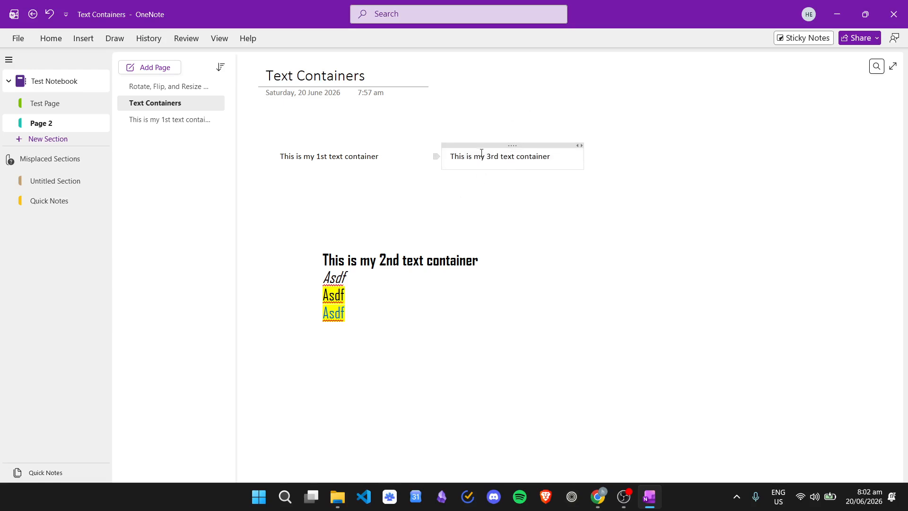
{"action": "left_click", "coordinate": [433, 155]}
{"action": "left_click_drag", "start_coordinate": [420, 156], "coordinate": [392, 156]}
{"action": "left_click_drag", "start_coordinate": [331, 165], "coordinate": [266, 166]}
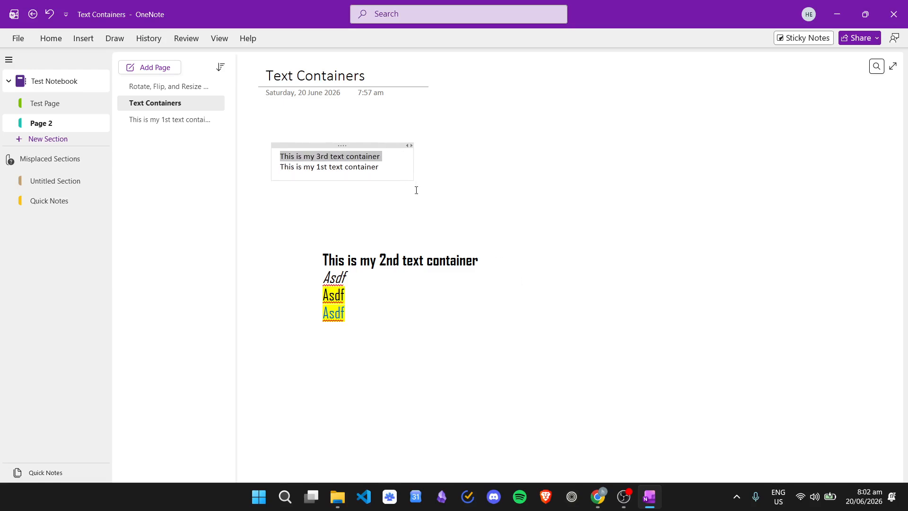
Split the "This is my 3rd text container" line out of the merged container into its own container to the right.
{"action": "mouse_move", "coordinate": [359, 144]}
{"action": "left_mouse_down"}
{"action": "mouse_move", "coordinate": [373, 156]}
{"action": "mouse_move", "coordinate": [363, 140]}
{"action": "left_mouse_up"}
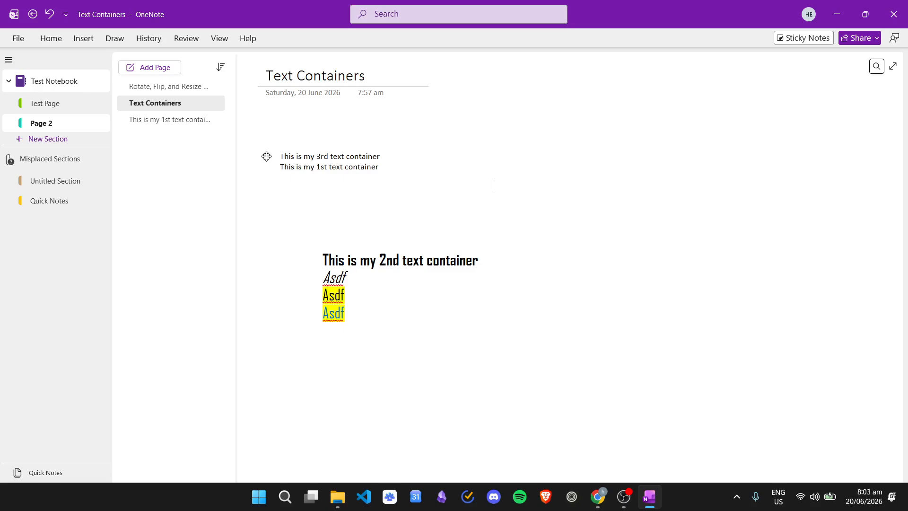
{"action": "left_click_drag", "start_coordinate": [266, 157], "coordinate": [492, 156]}
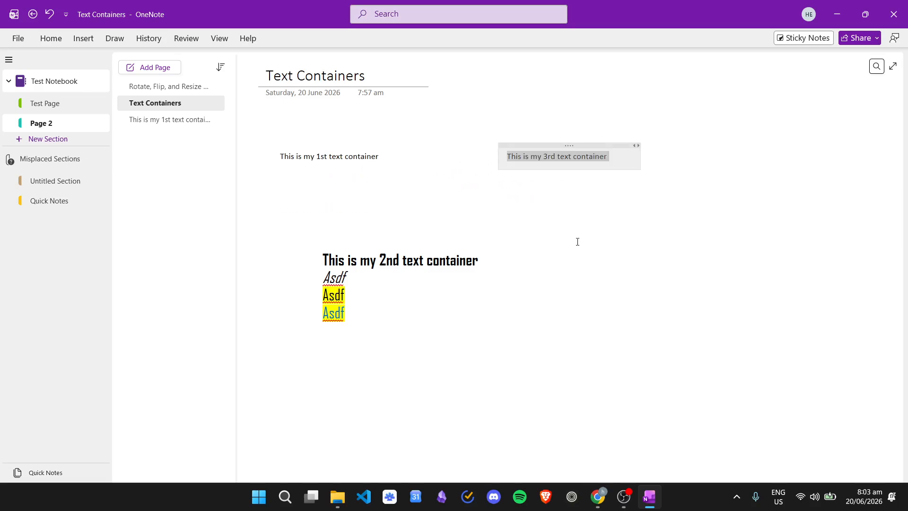
{"action": "left_click", "coordinate": [521, 216]}
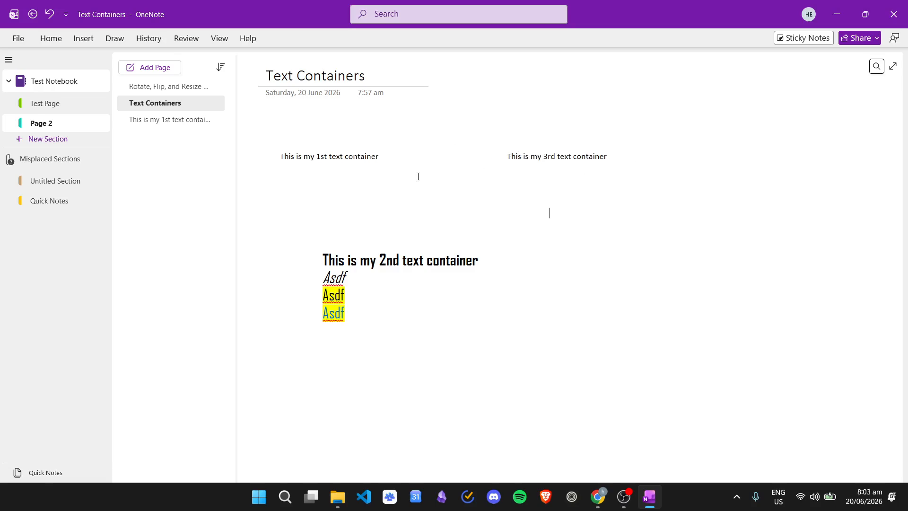